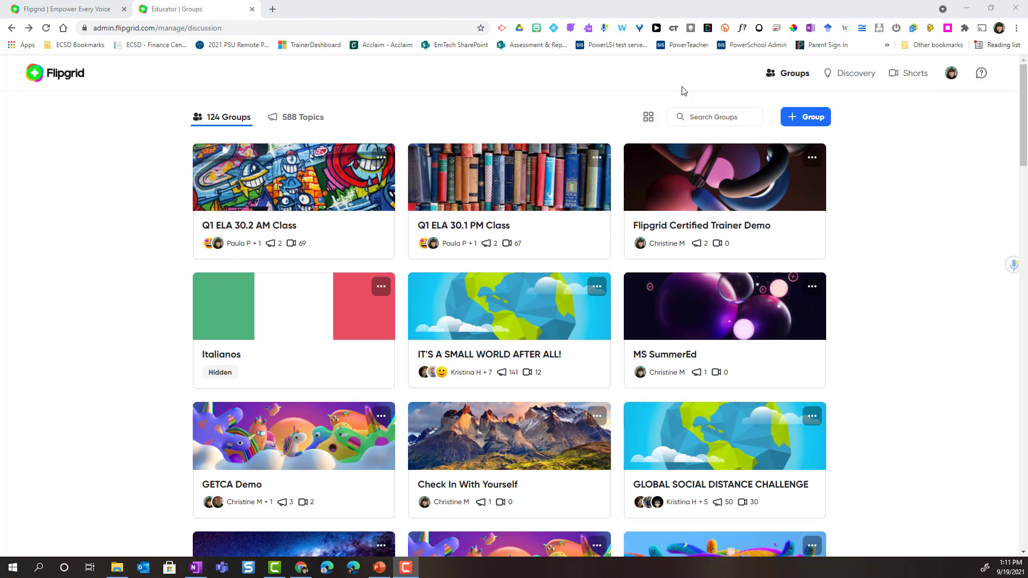
# Start a new group from the Groups page via the + Group button.
pyautogui.click(792, 72)
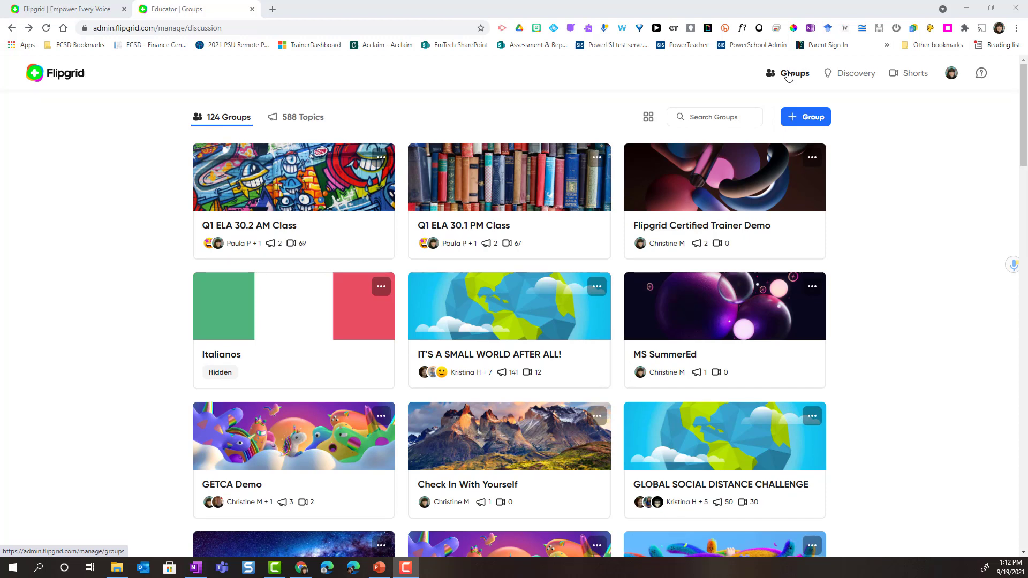
pyautogui.click(811, 121)
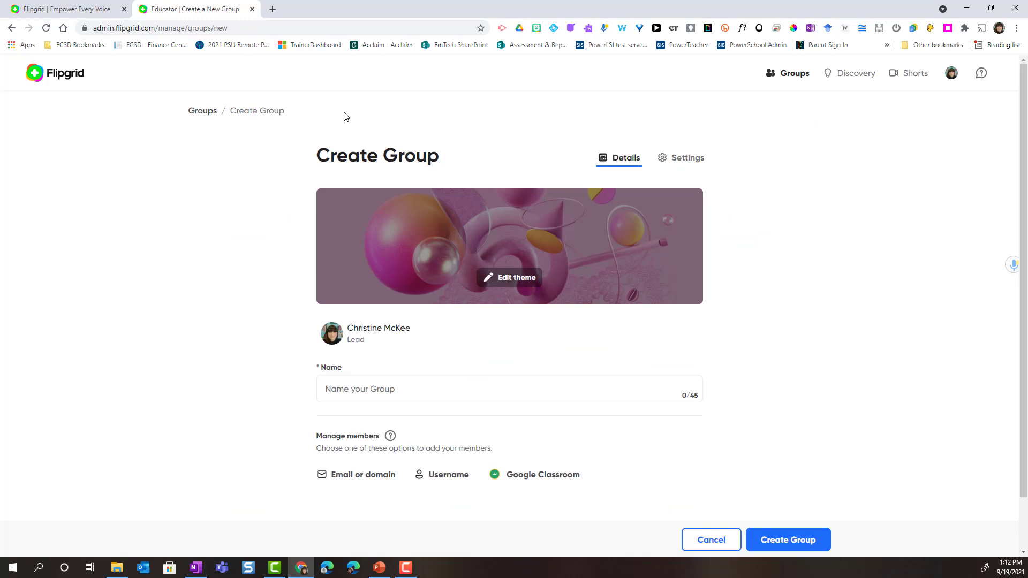
pyautogui.scroll(-1, 344, 117)
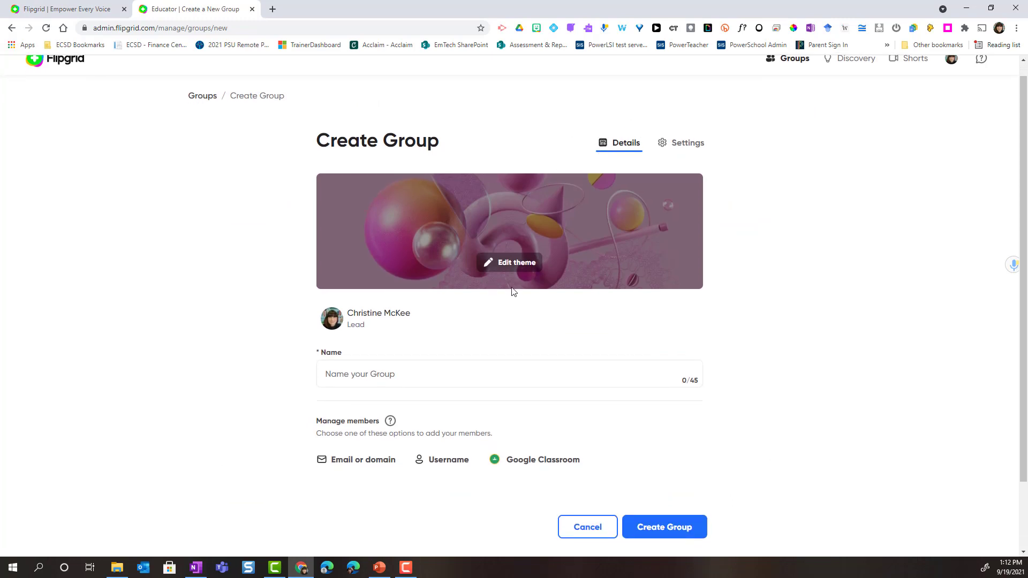
# Browse the banner theme tabs (Art, Nature, People, Textures) and return to Featured.
pyautogui.click(514, 263)
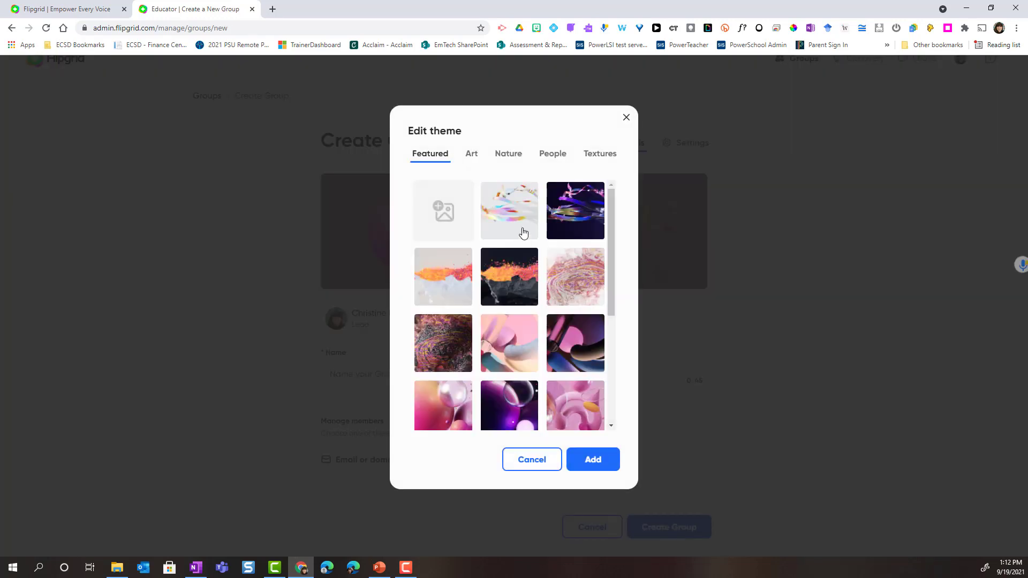
pyautogui.click(471, 154)
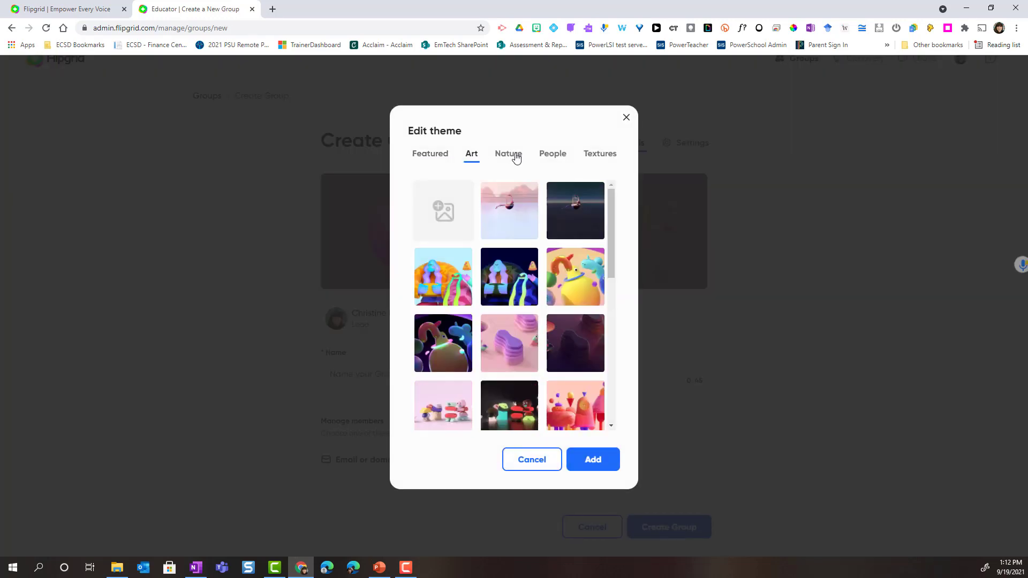
pyautogui.click(507, 153)
pyautogui.click(549, 157)
pyautogui.click(594, 156)
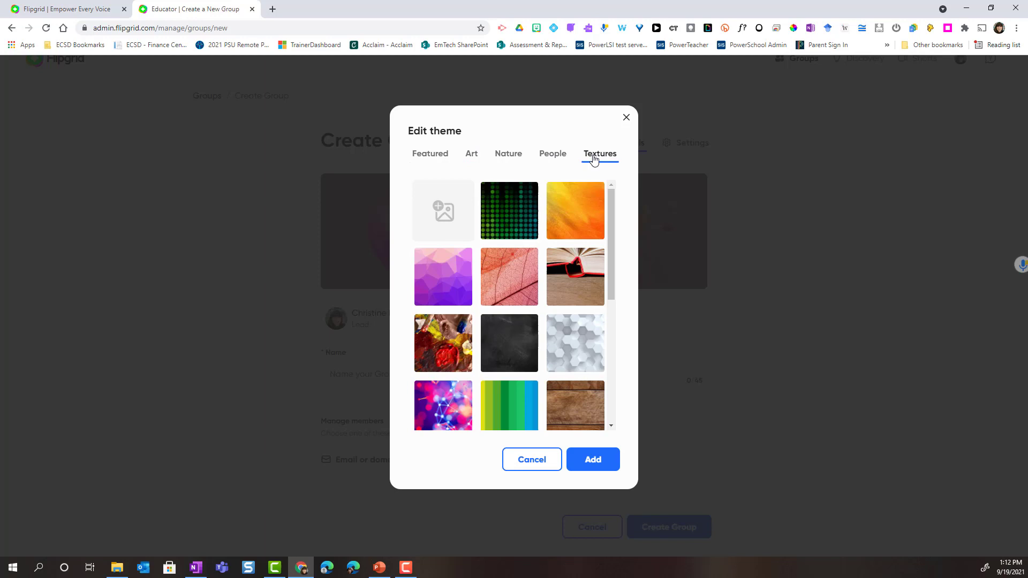
pyautogui.click(430, 153)
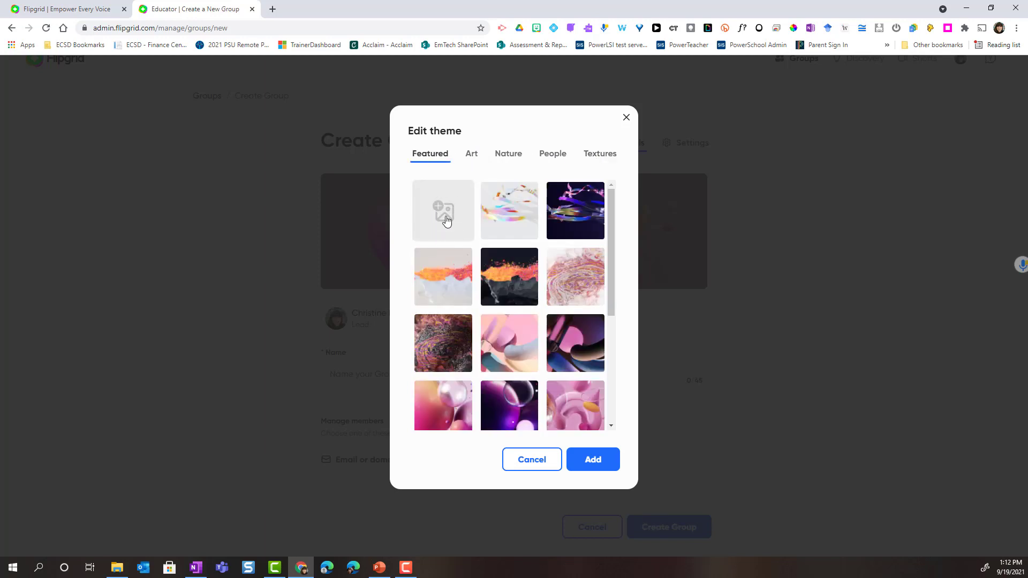
# Cancel the custom image upload and apply the featured purple bubbles banner.
pyautogui.click(447, 220)
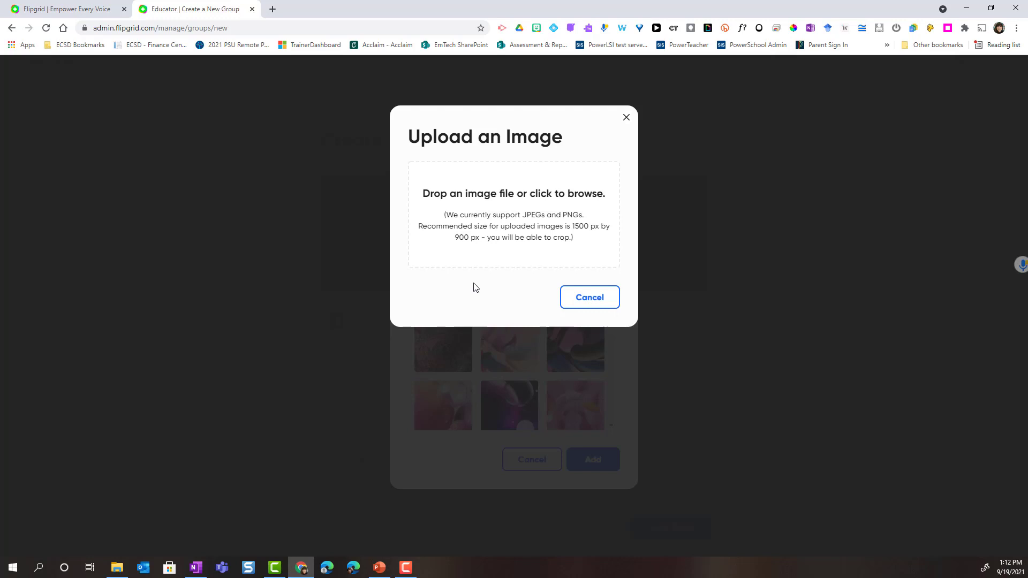
pyautogui.click(572, 300)
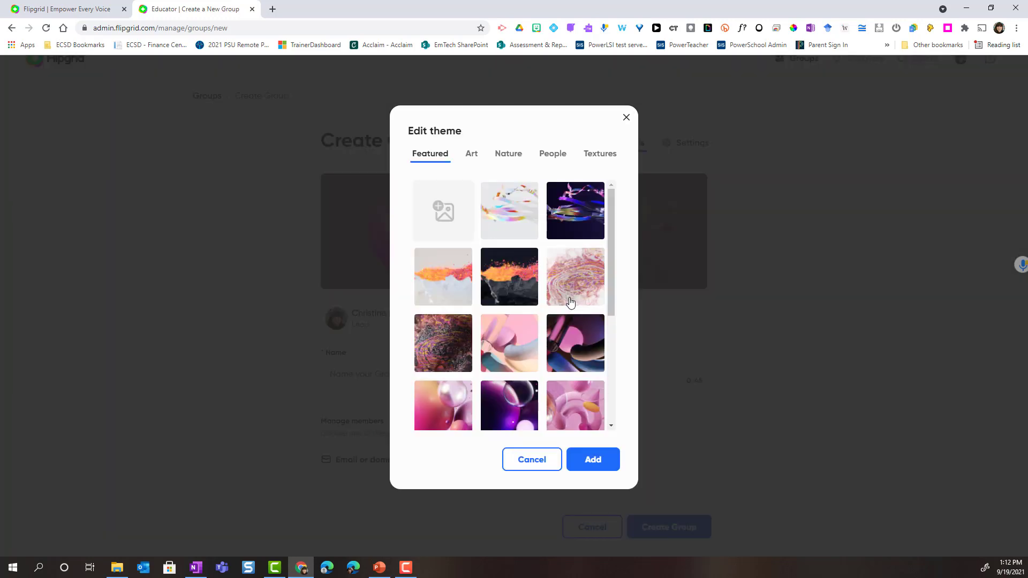
pyautogui.click(522, 406)
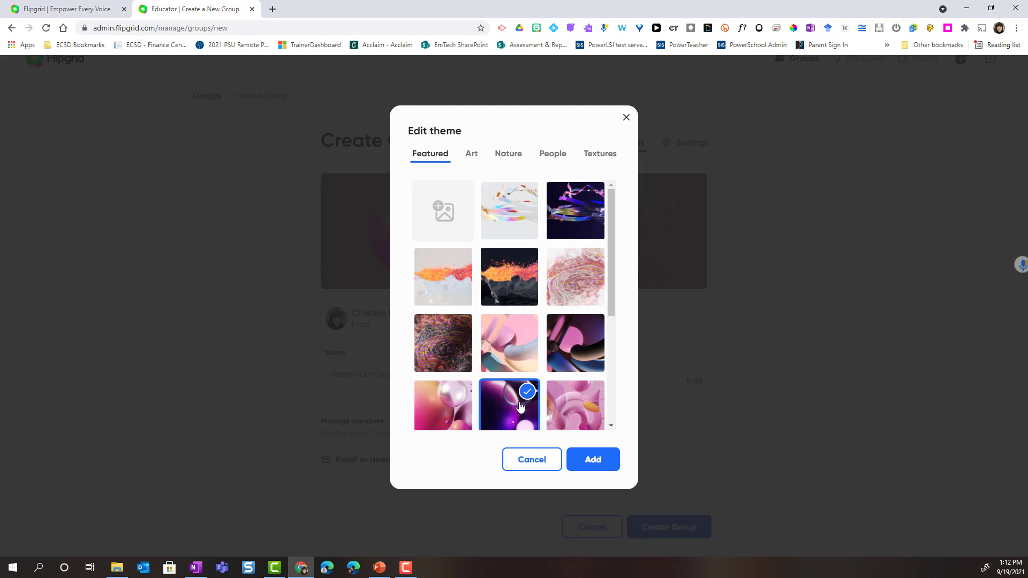
pyautogui.click(592, 460)
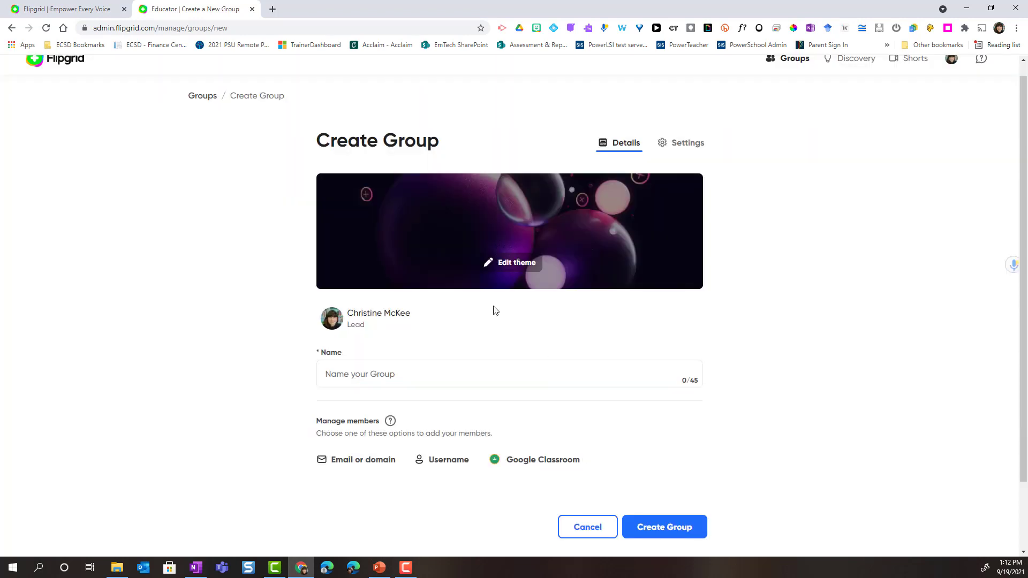
pyautogui.scroll(-1, 494, 311)
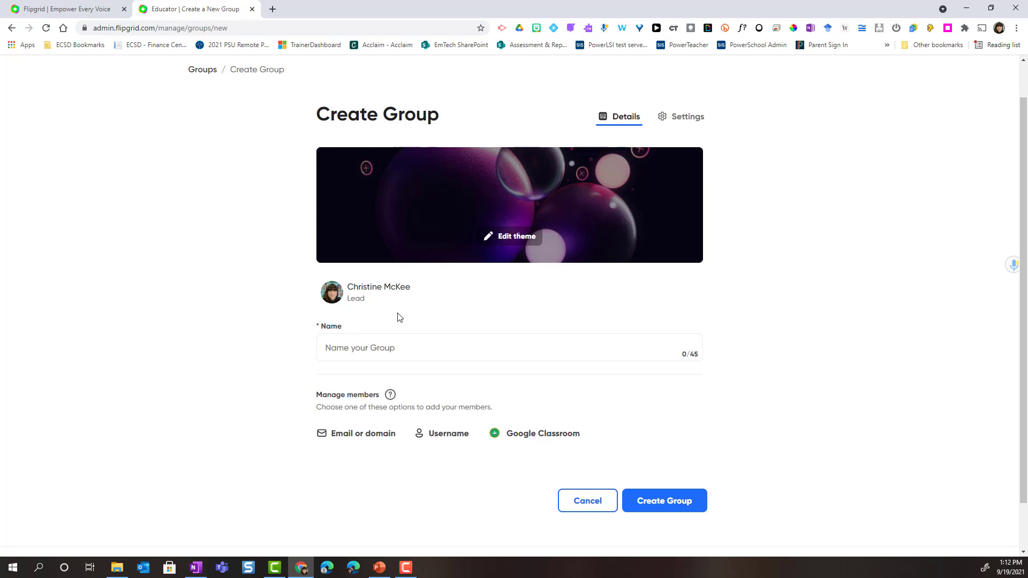
pyautogui.click(408, 344)
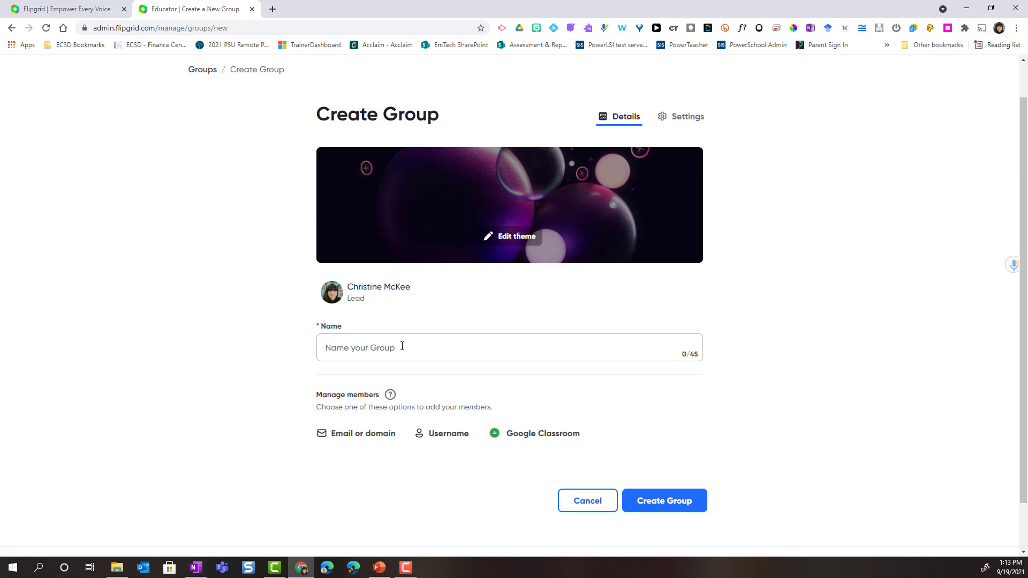
# Finish the group name as 'Daily Check Ins'.
pyautogui.click(404, 380)
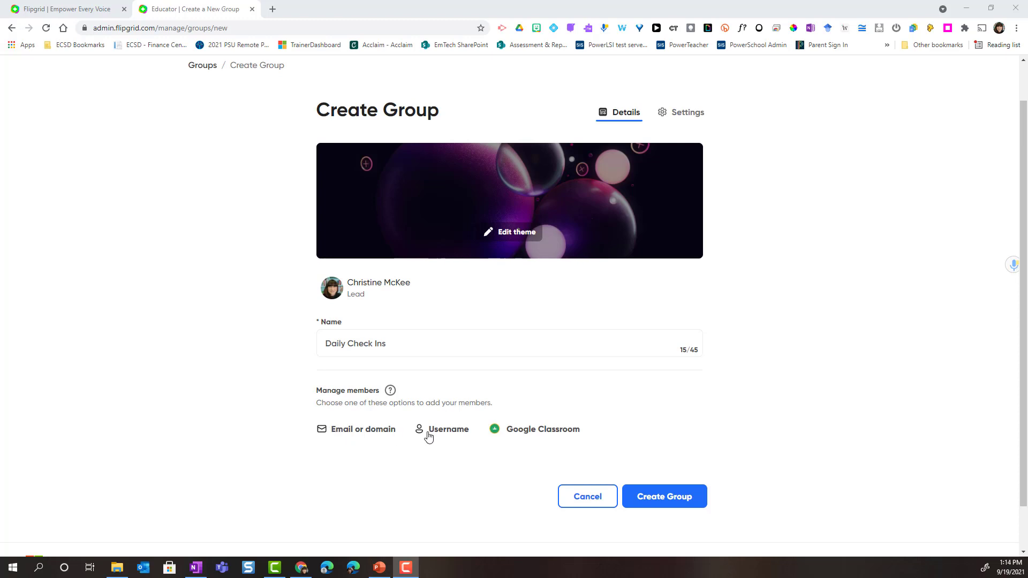
pyautogui.scroll(-1, 532, 430)
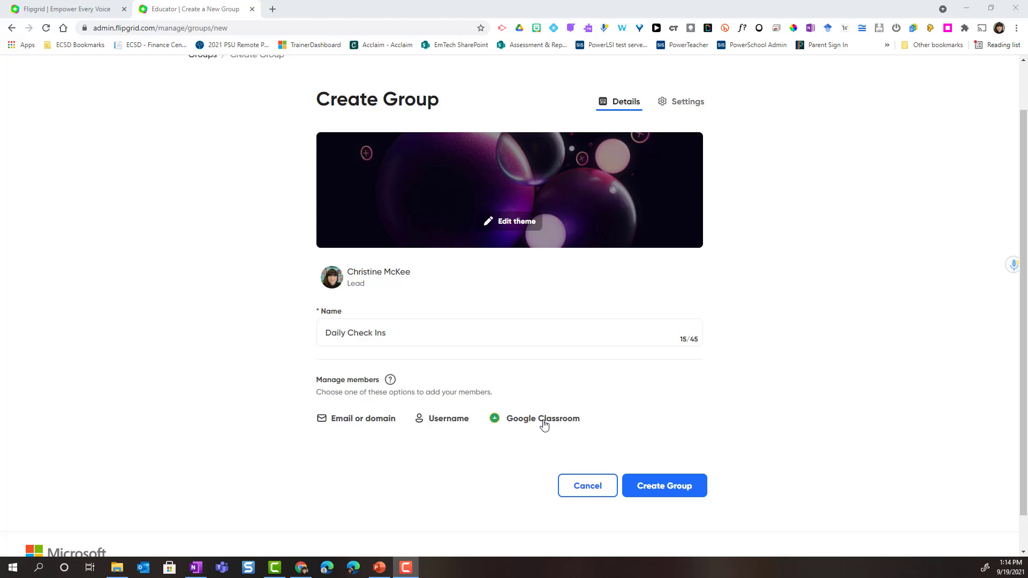
pyautogui.click(364, 423)
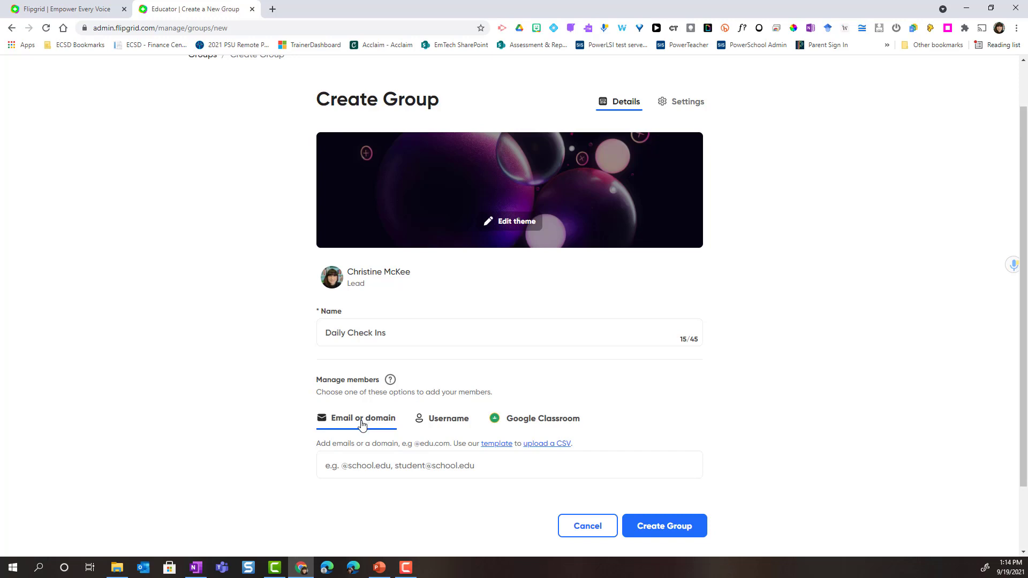
pyautogui.click(365, 456)
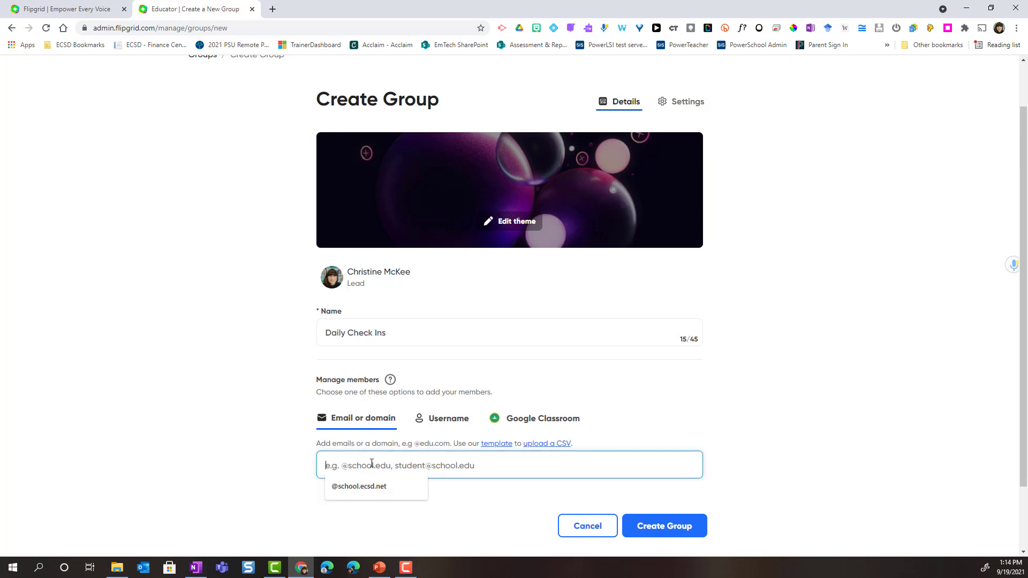
pyautogui.click(374, 485)
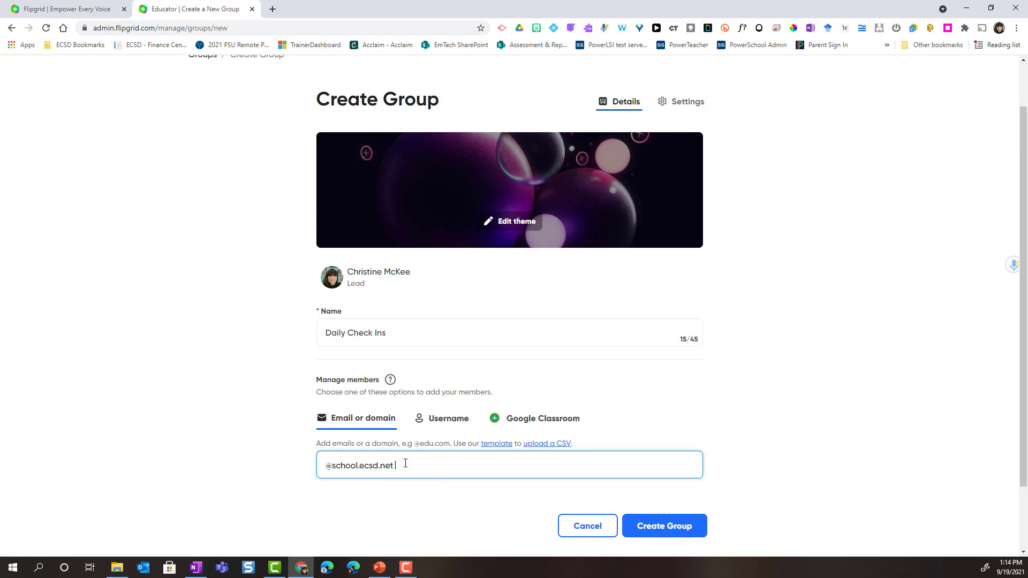
pyautogui.write('@ecsd')
pyautogui.write('.net')
pyautogui.press('space')
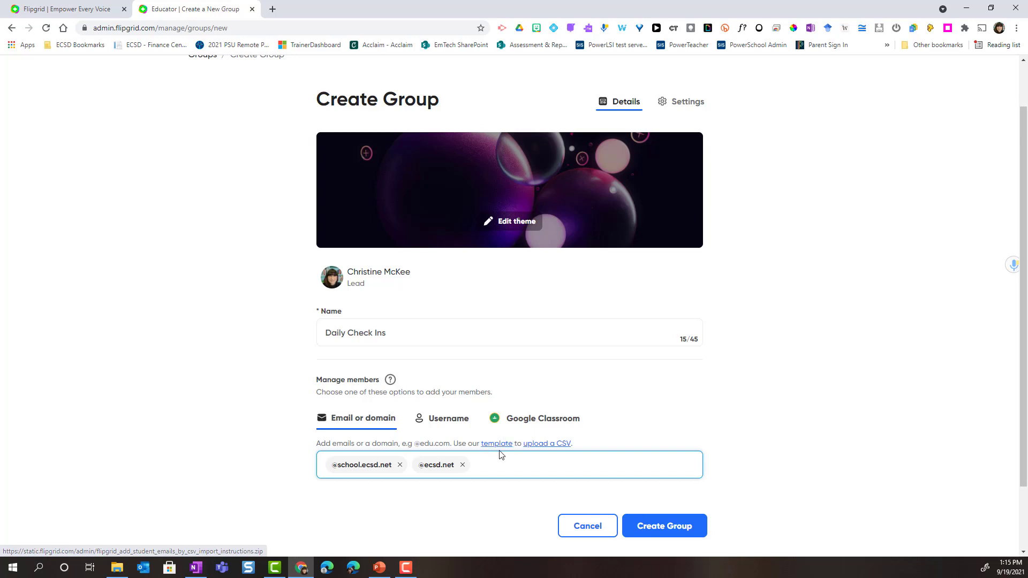
pyautogui.scroll(-1, 570, 444)
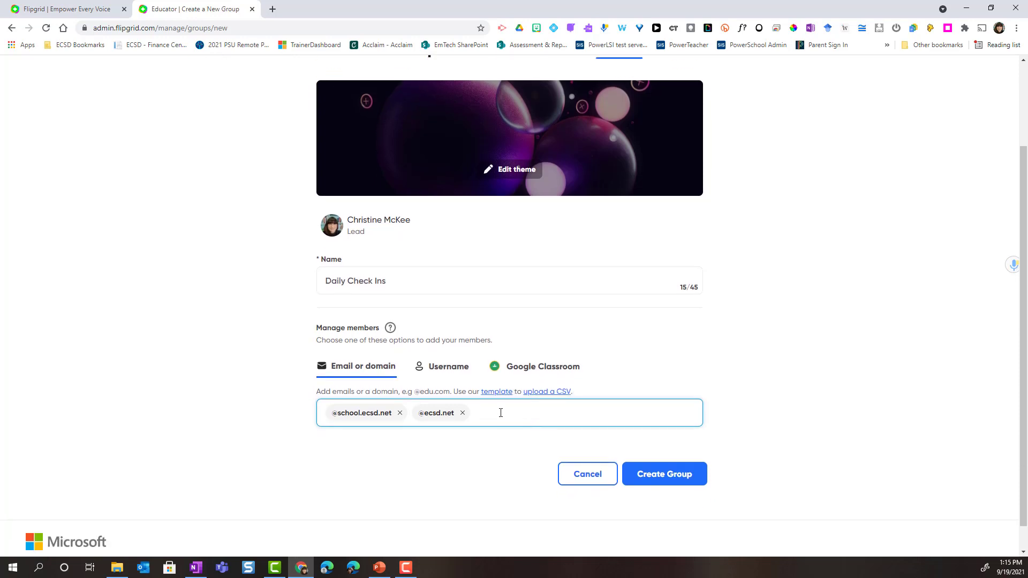
pyautogui.click(452, 372)
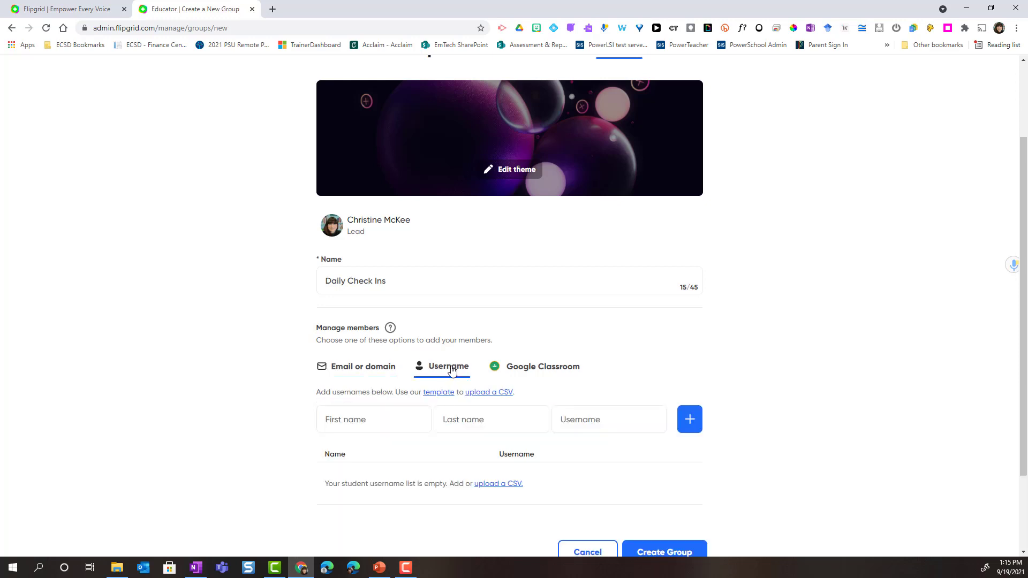
pyautogui.click(371, 423)
pyautogui.click(347, 367)
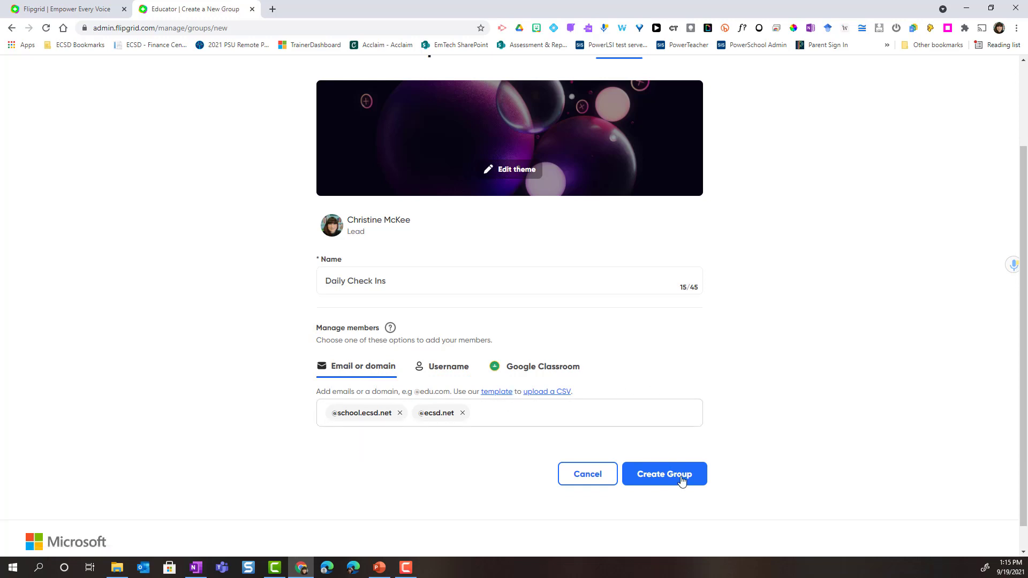
pyautogui.scroll(3, 814, 381)
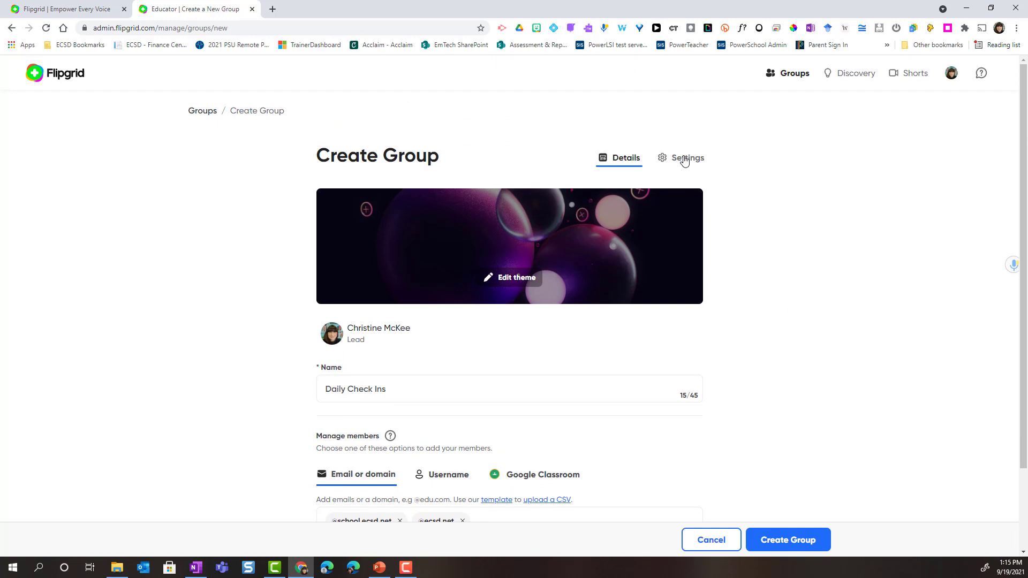
# In the group Settings, keep the group status set to Active.
pyautogui.click(684, 158)
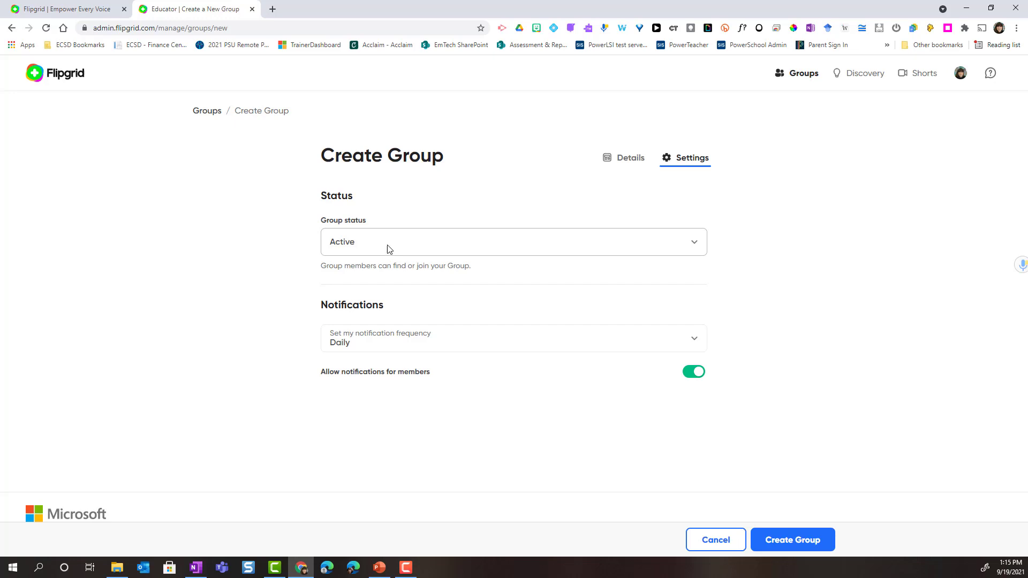
pyautogui.click(387, 246)
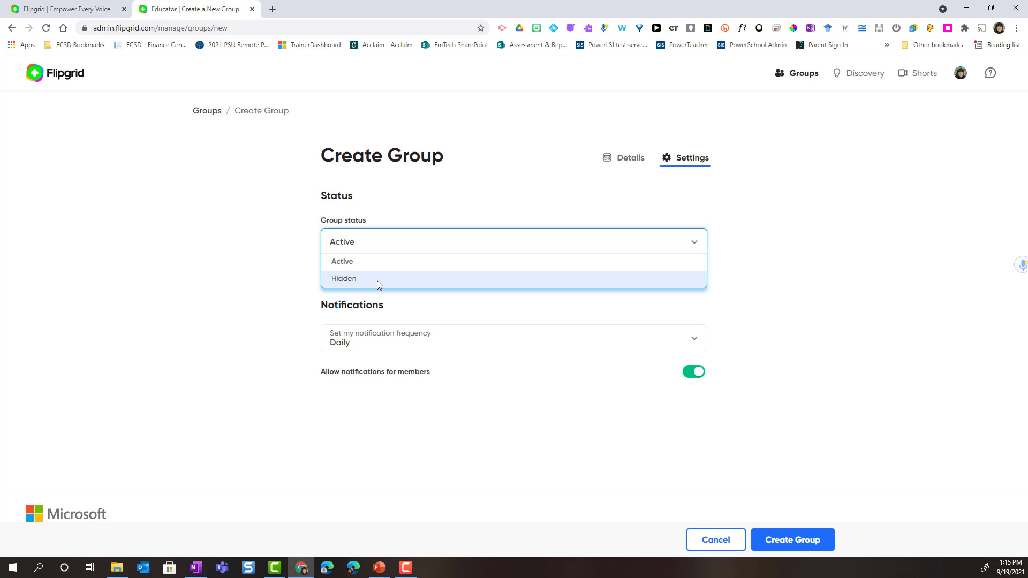
pyautogui.click(379, 261)
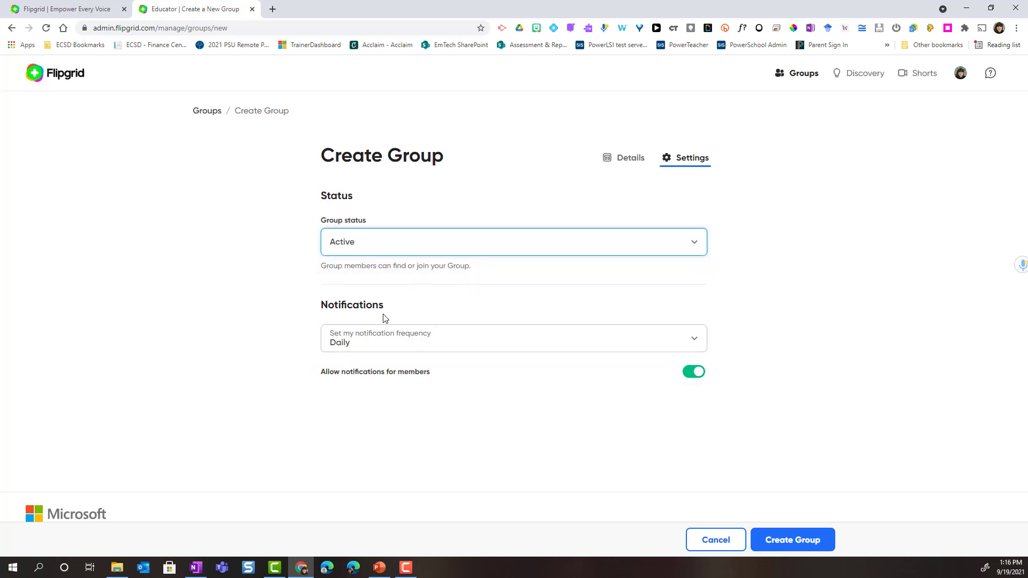
# Keep Daily notification frequency, turn off member notifications, and return to Details.
pyautogui.click(479, 342)
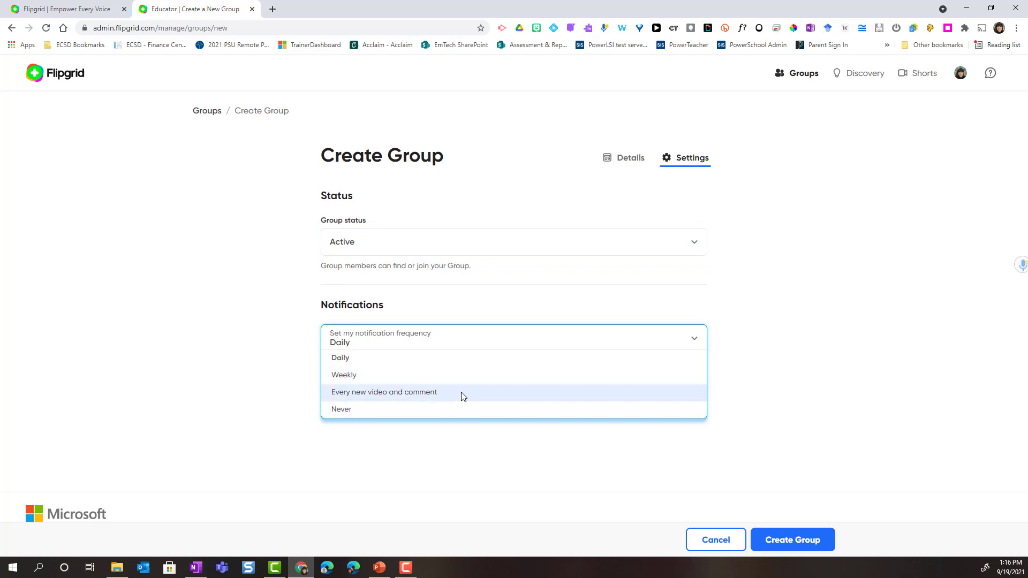
pyautogui.click(290, 408)
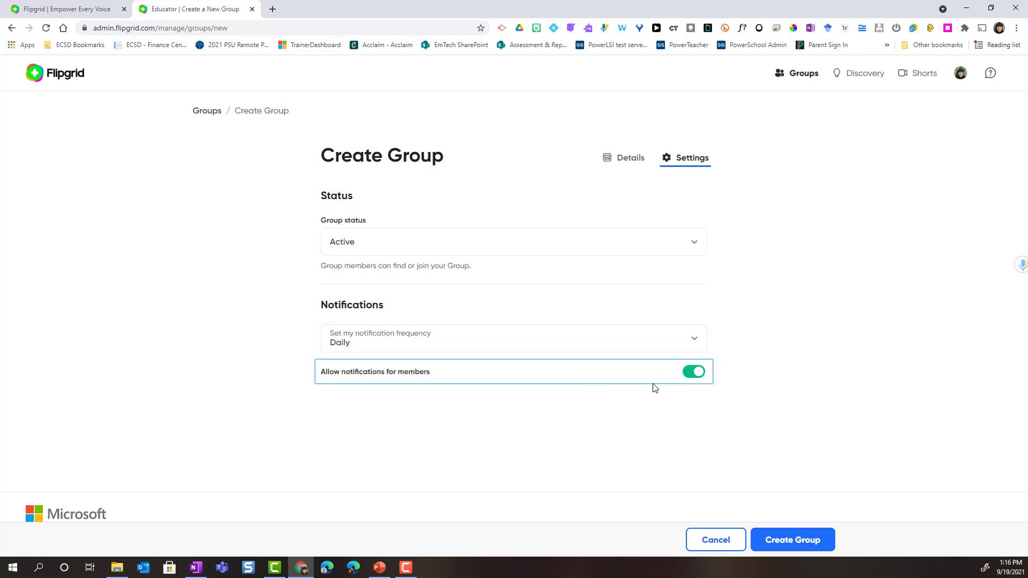
pyautogui.click(694, 372)
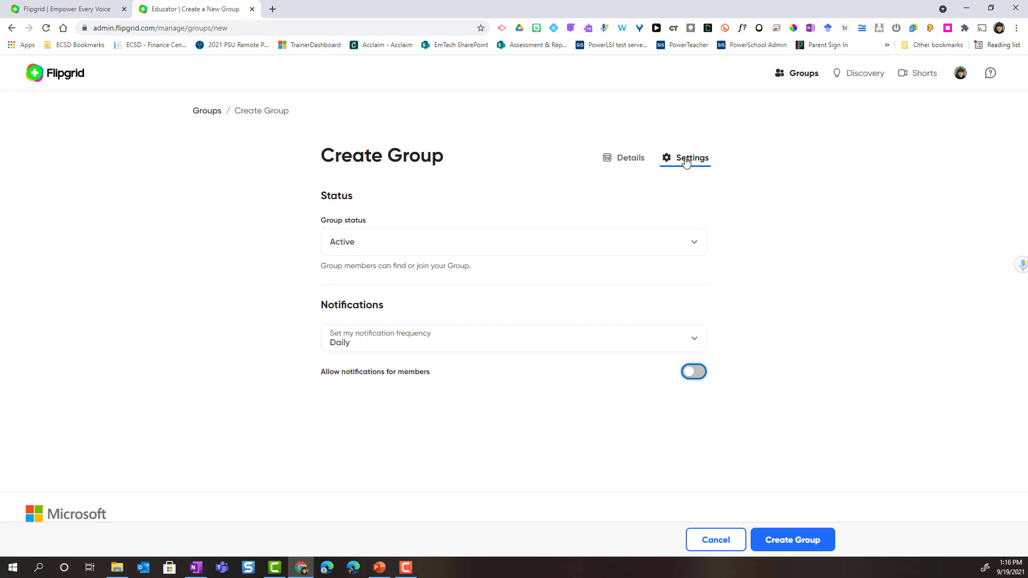
pyautogui.click(630, 158)
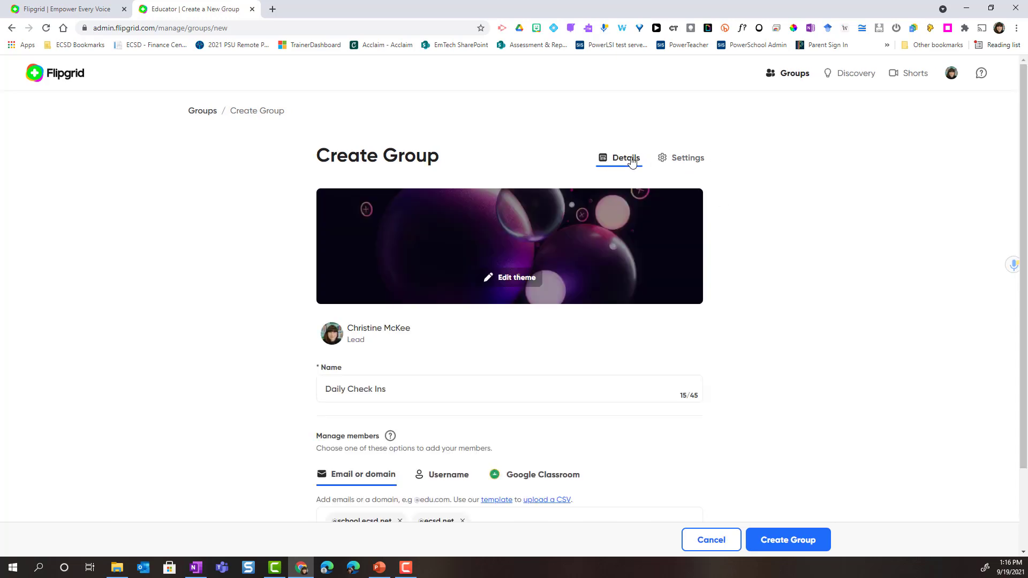
# Create the Daily Check Ins group, bringing up its share link flipgrid.com/84c1176b.
pyautogui.click(788, 540)
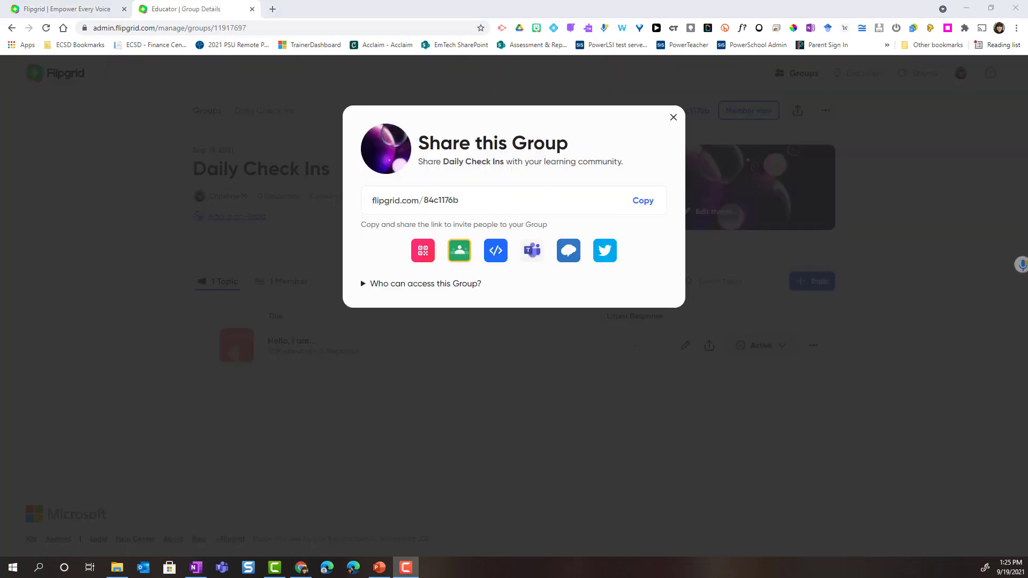